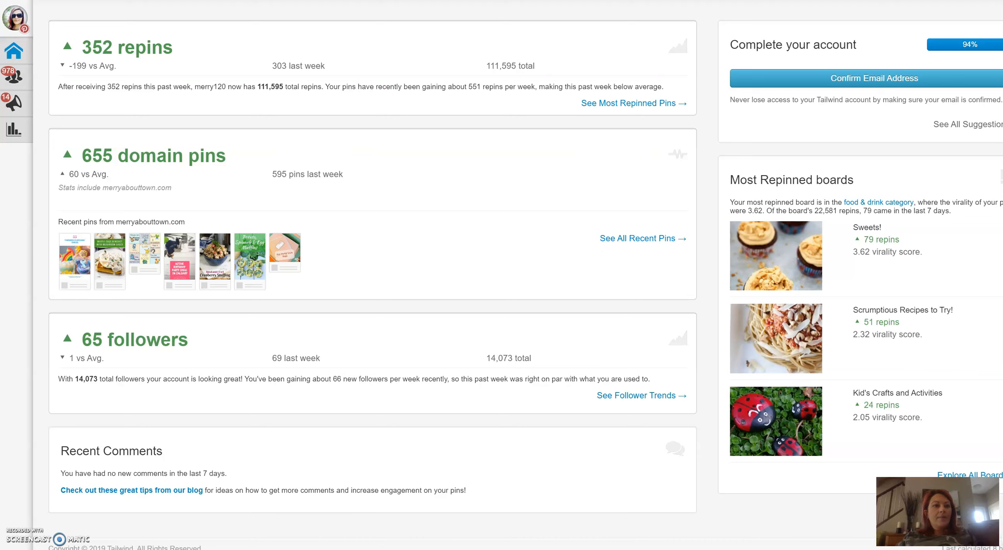
# - Open the Kicking It With Kelly Tribe in Tribes and display the account's own contributed pins
pyautogui.moveTo(27, 76)
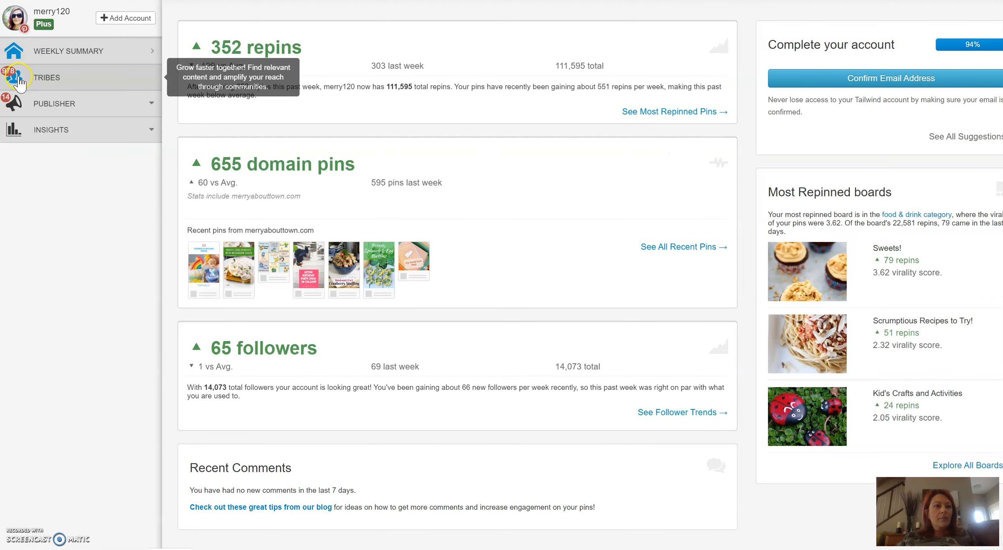
pyautogui.click(52, 77)
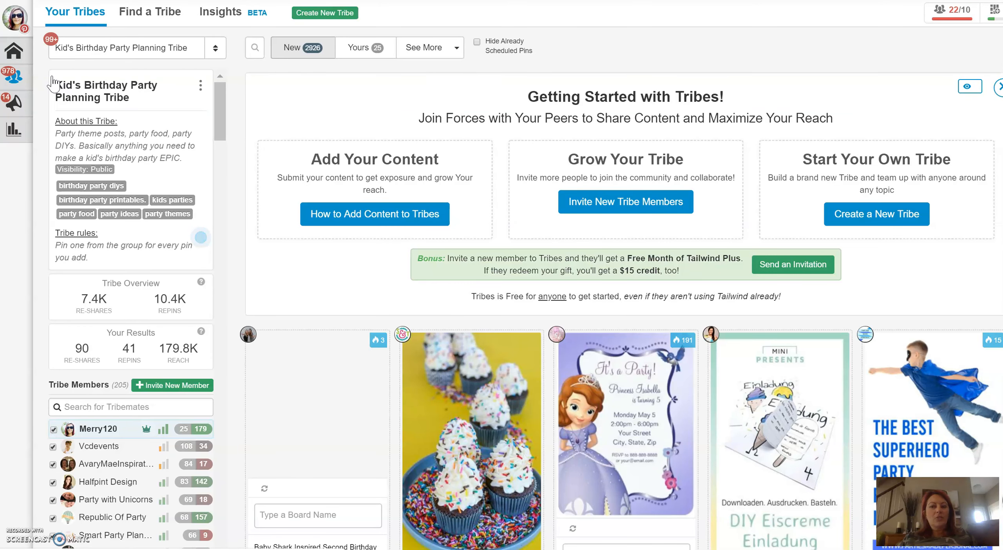
pyautogui.click(216, 48)
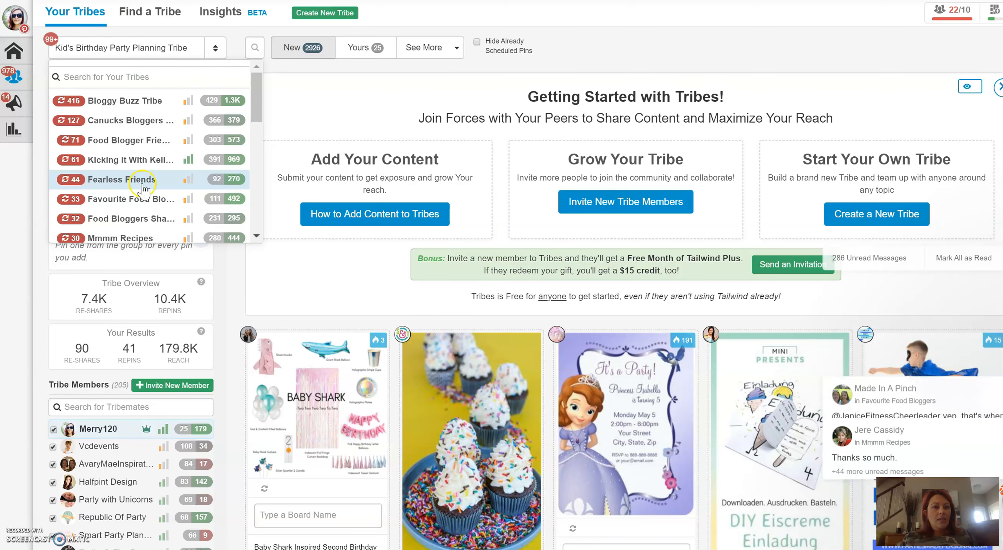
pyautogui.click(128, 160)
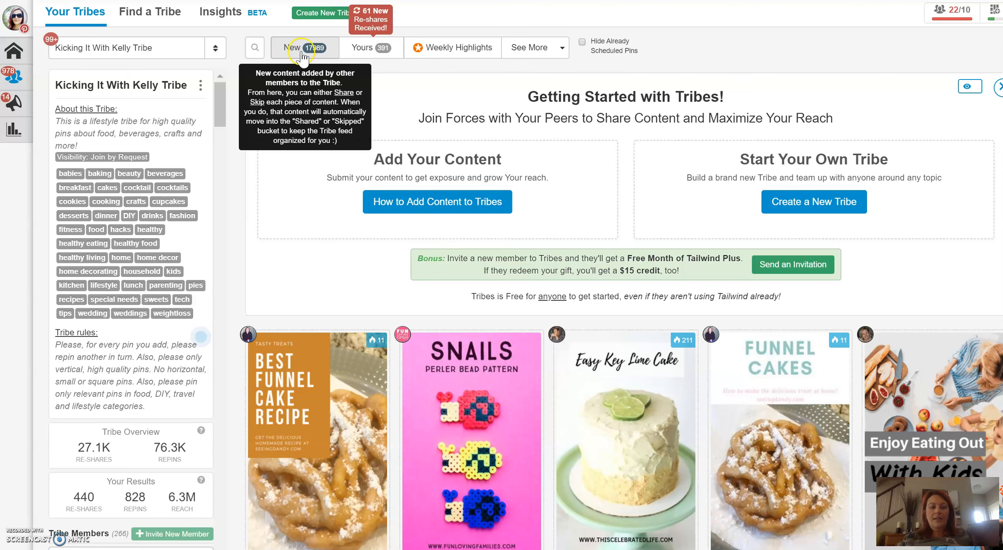
pyautogui.click(362, 52)
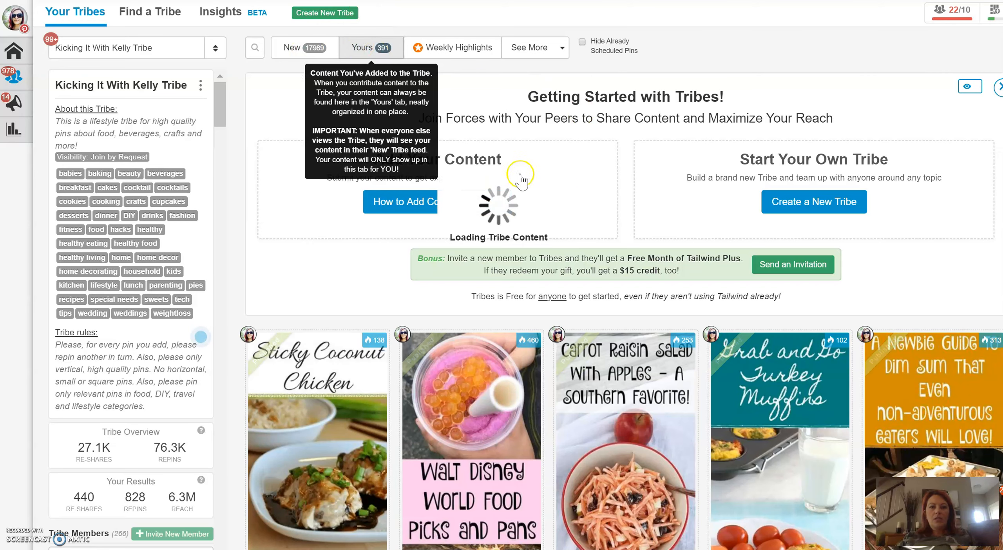
# - Look through the account's own pins in the tribe for one to reshare, such as the Free Easter Printable Coloring Pages pin
pyautogui.scroll(-5, 521, 180)
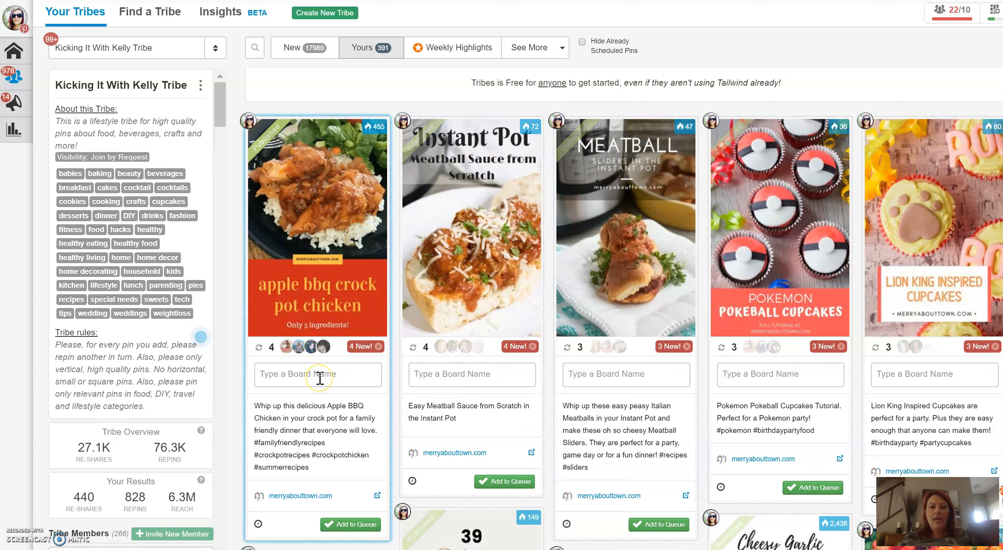
pyautogui.scroll(-5, 626, 286)
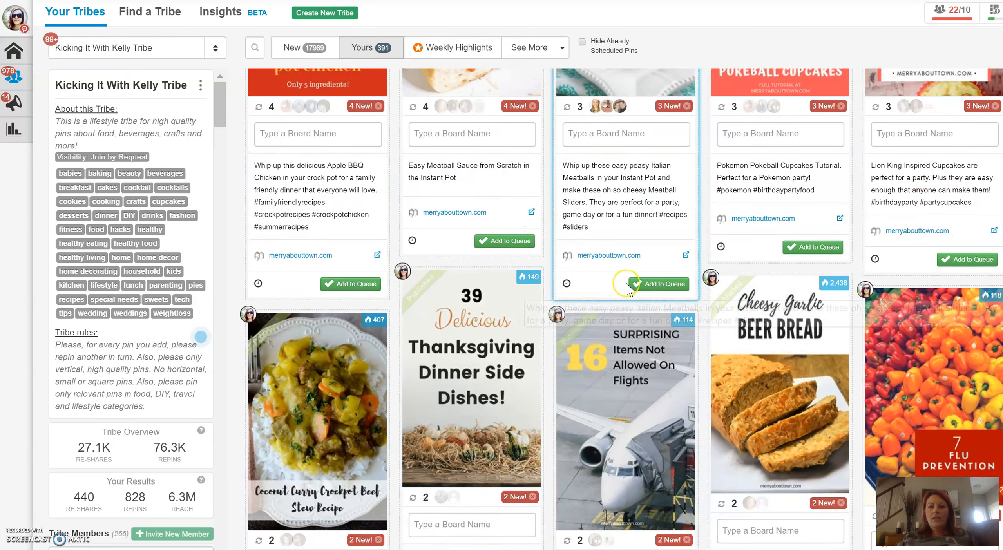
pyautogui.scroll(-4, 628, 288)
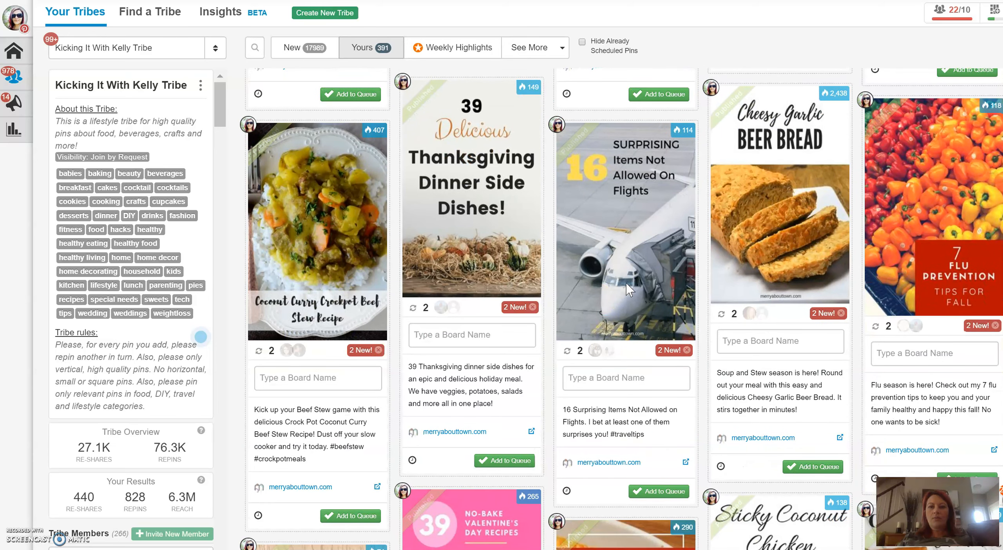
pyautogui.scroll(-8, 629, 290)
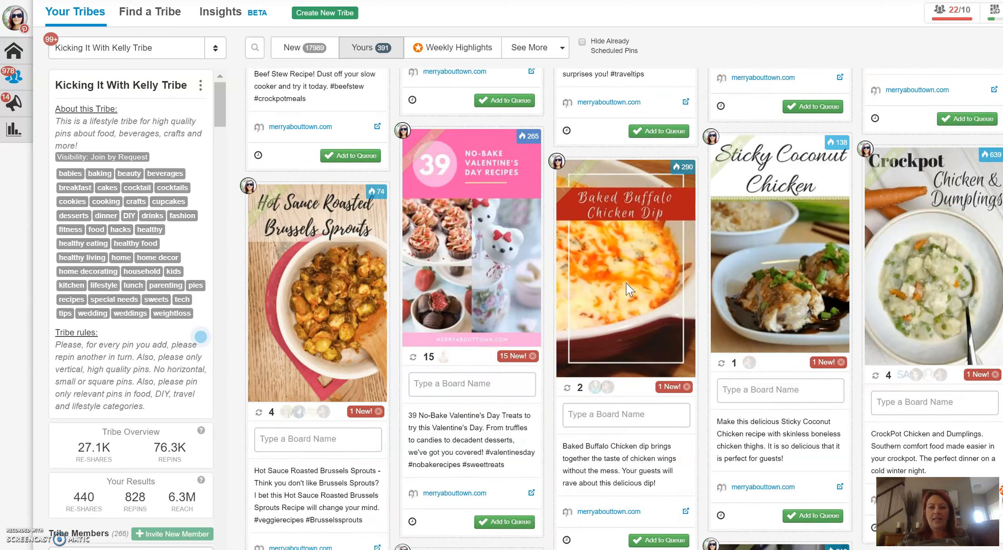
pyautogui.scroll(-17, 629, 290)
pyautogui.scroll(-6, 627, 302)
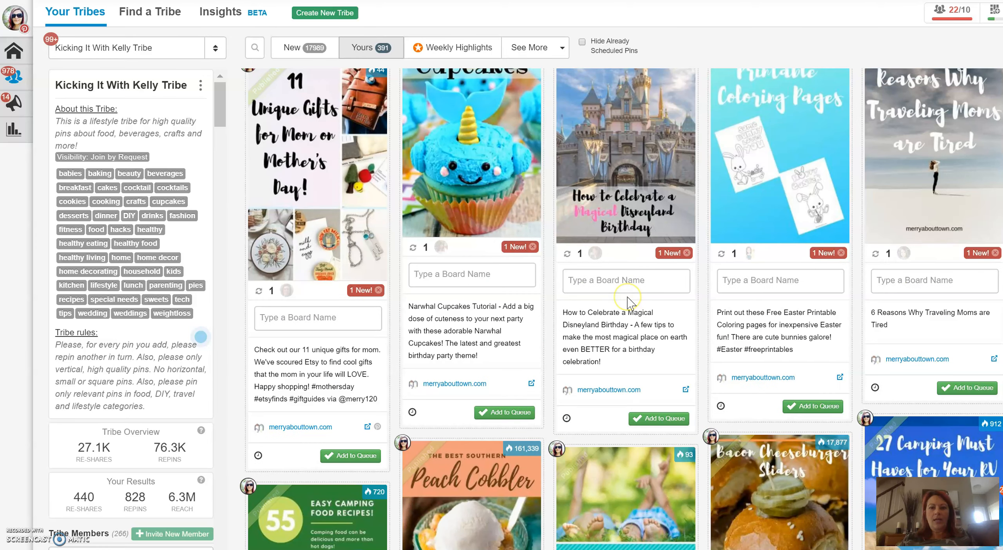
pyautogui.scroll(-6, 627, 314)
pyautogui.scroll(6, 627, 325)
pyautogui.scroll(3, 627, 325)
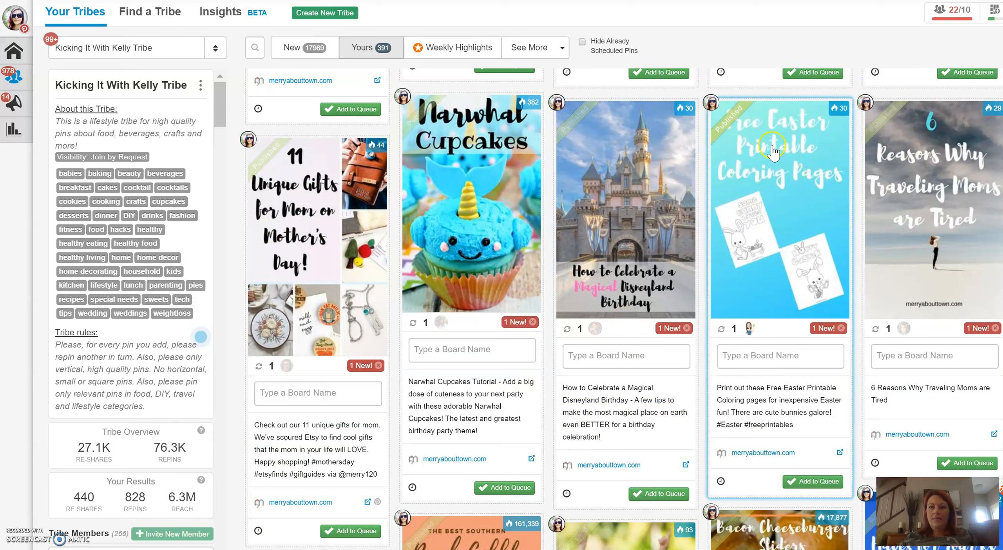
# - Assign the Free Easter Printable Coloring Pages pin to the boards Easter, Merry About Town, Free Printables and Kid's Crafts and Activities
pyautogui.click(750, 356)
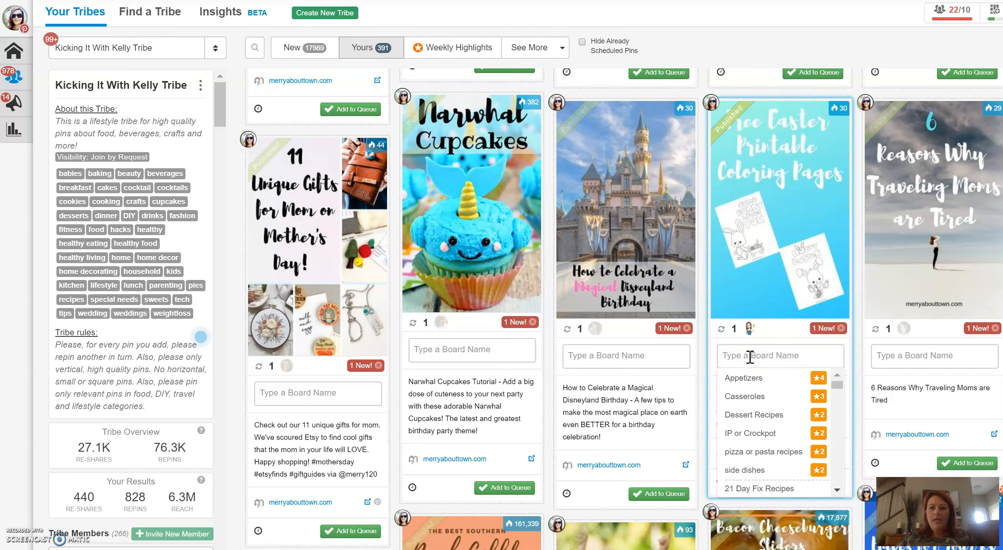
pyautogui.write('easter')
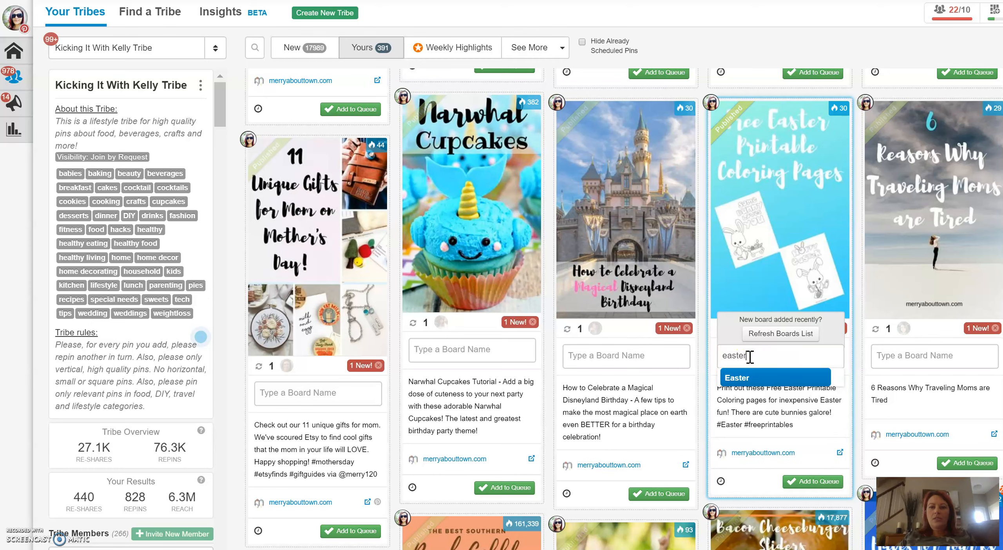
pyautogui.press('Return')
pyautogui.write('merry')
pyautogui.press('Return')
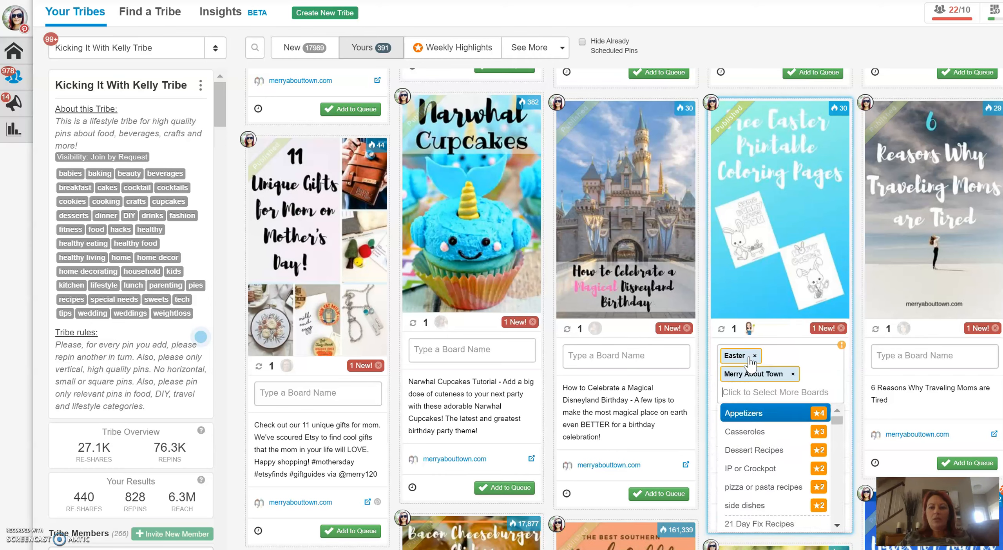
pyautogui.write('free')
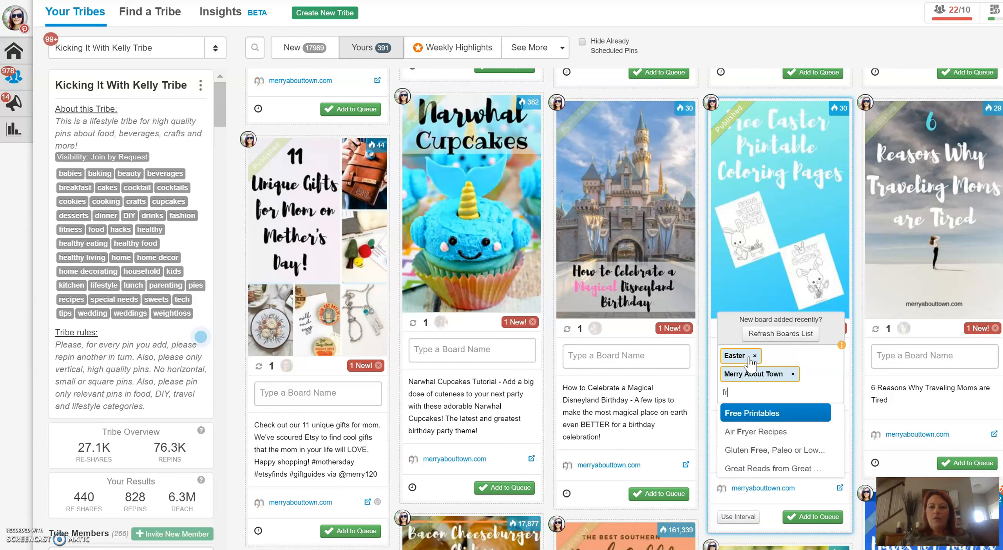
pyautogui.press('Return')
pyautogui.write('kid')
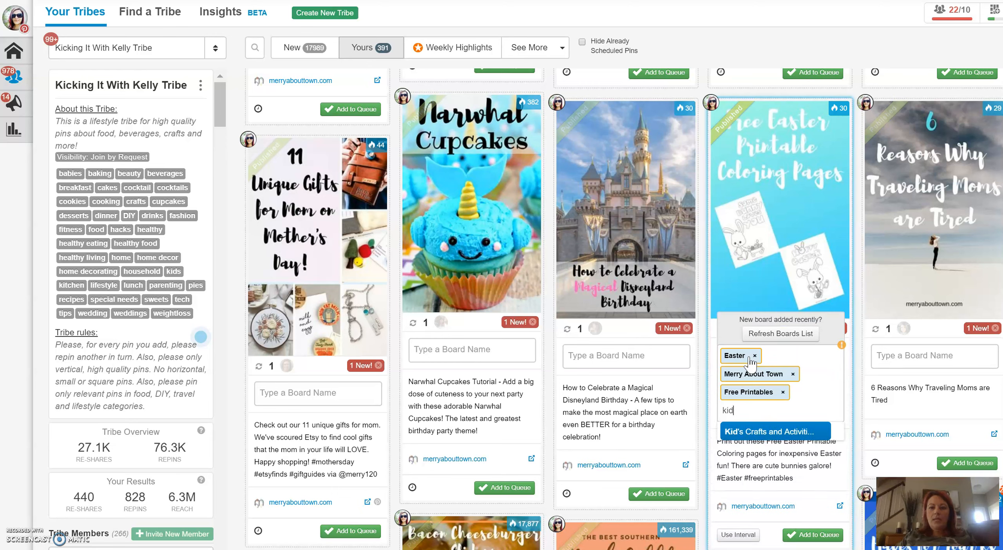
pyautogui.press('Return')
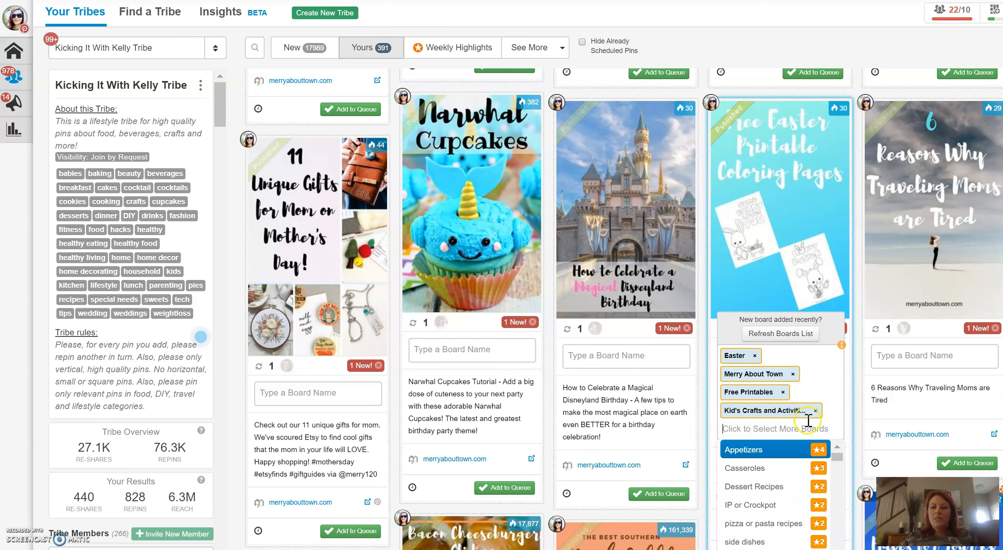
pyautogui.click(829, 372)
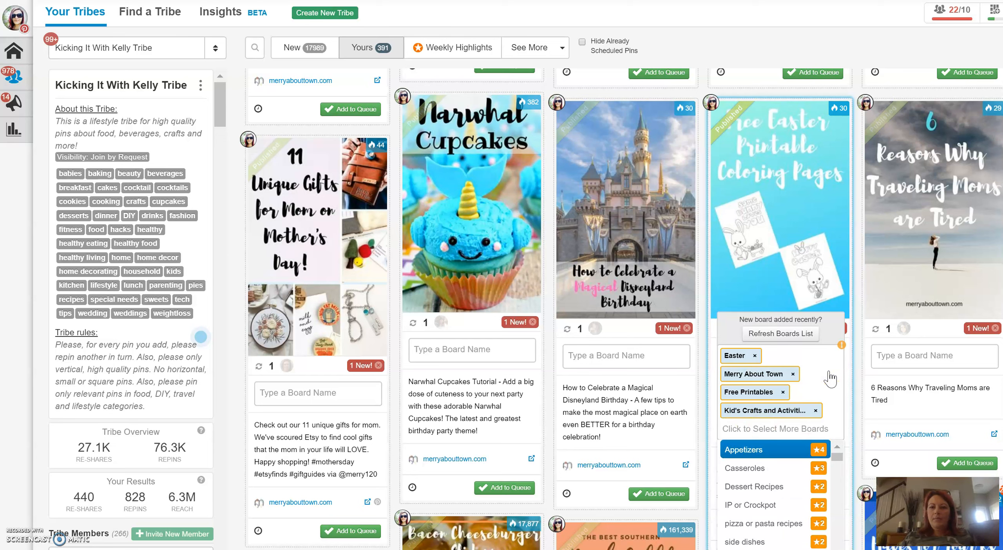
# - Check the duplicate-pin details for the boards selected on the Free Easter Printable Coloring Pages pin
pyautogui.moveTo(843, 357)
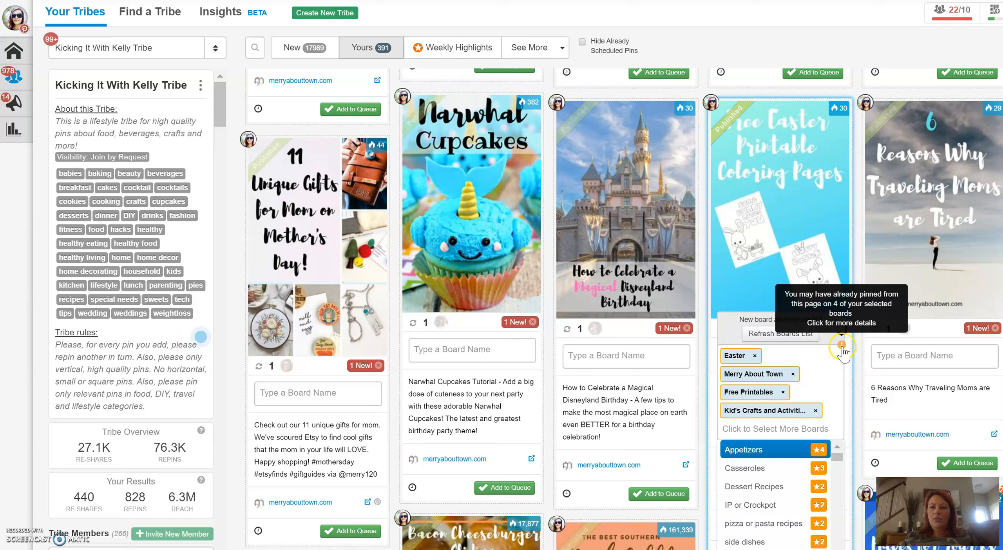
pyautogui.click(842, 345)
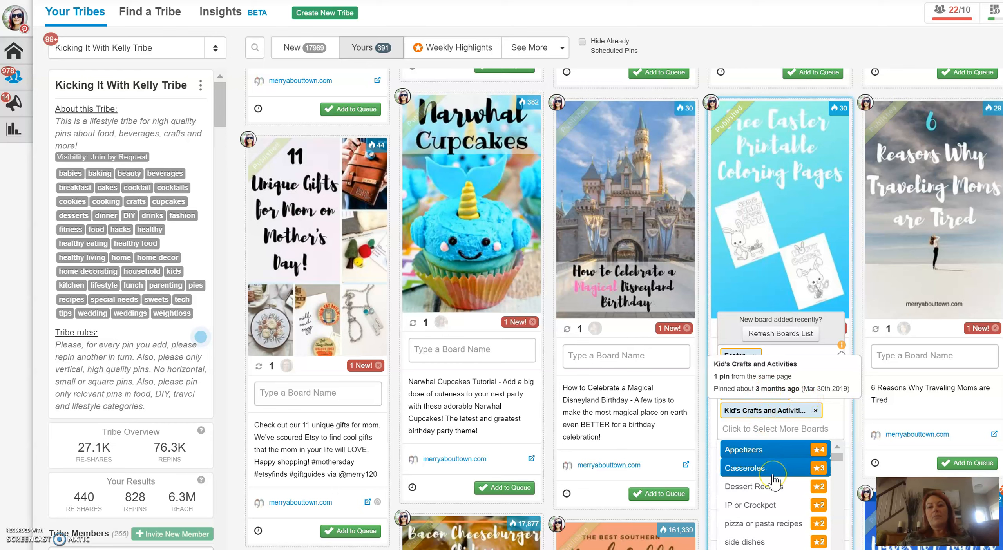
pyautogui.click(770, 455)
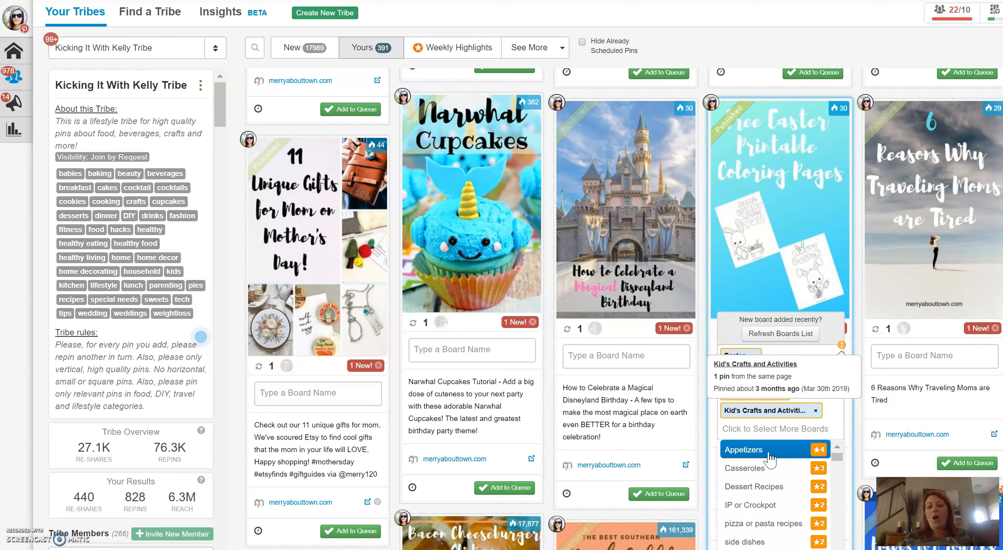
pyautogui.click(777, 451)
pyautogui.scroll(-2, 777, 452)
pyautogui.scroll(2, 777, 453)
pyautogui.scroll(-2, 778, 455)
pyautogui.scroll(2, 779, 455)
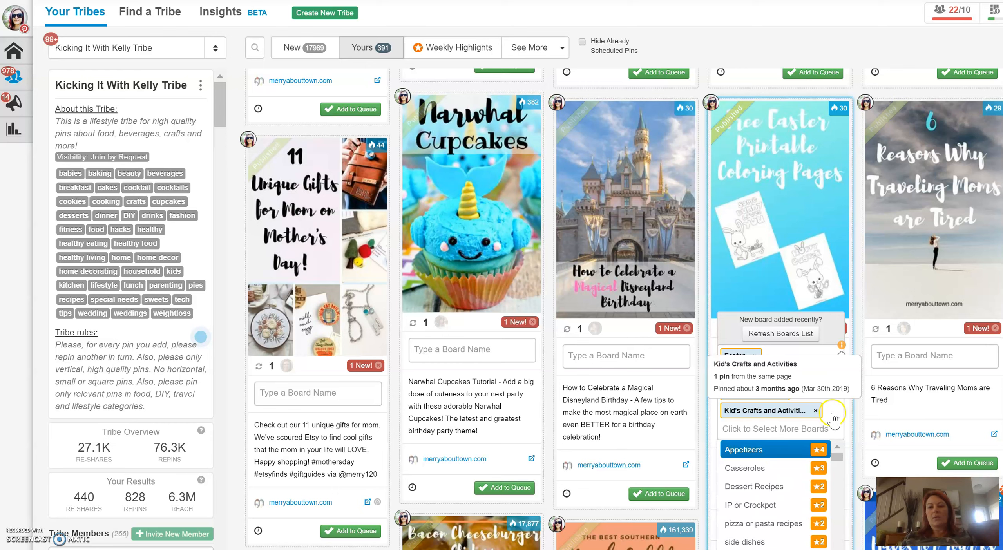
# - Close the duplicate-pin details and add the Free Easter Printable Coloring Pages pin to the queue
pyautogui.click(909, 355)
pyautogui.click(781, 393)
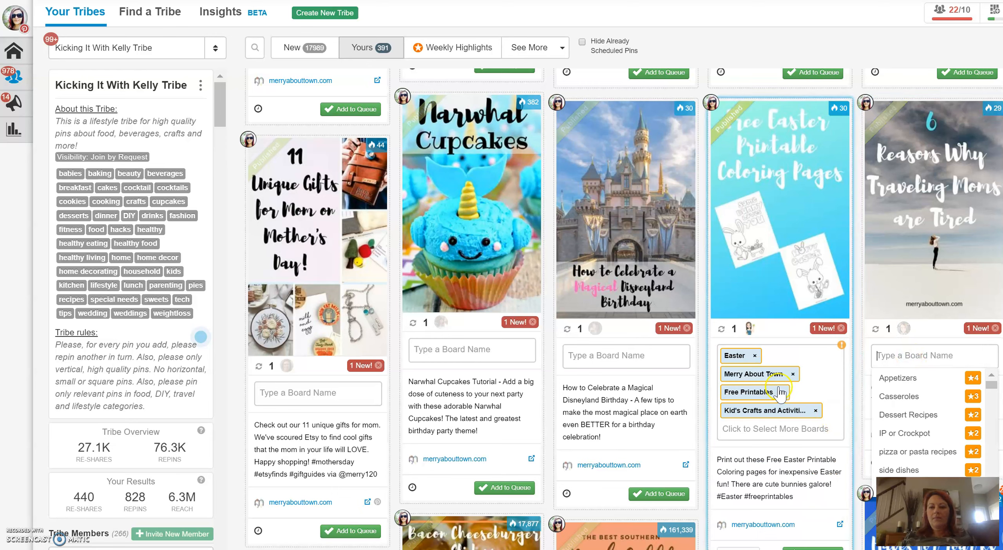
pyautogui.click(934, 356)
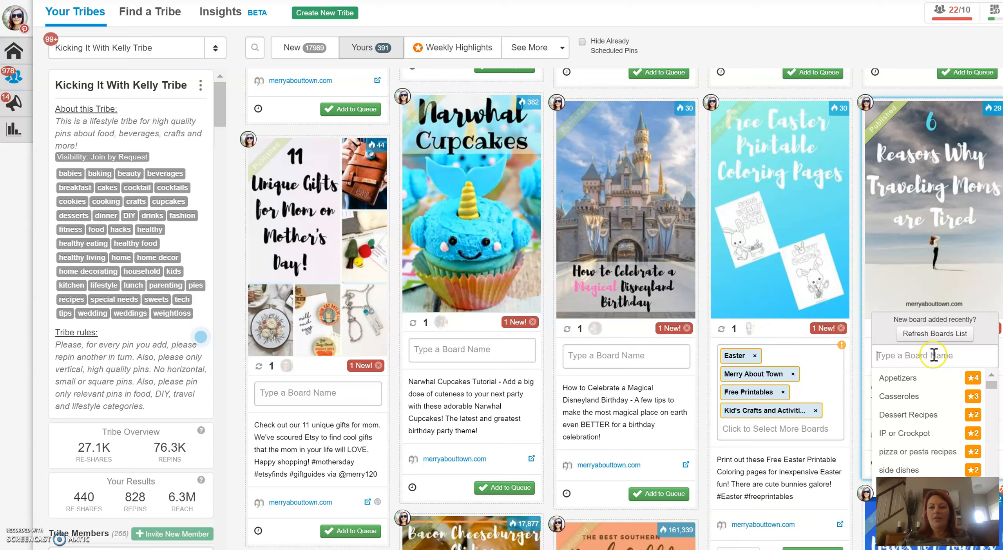
pyautogui.scroll(-3, 795, 431)
pyautogui.click(801, 455)
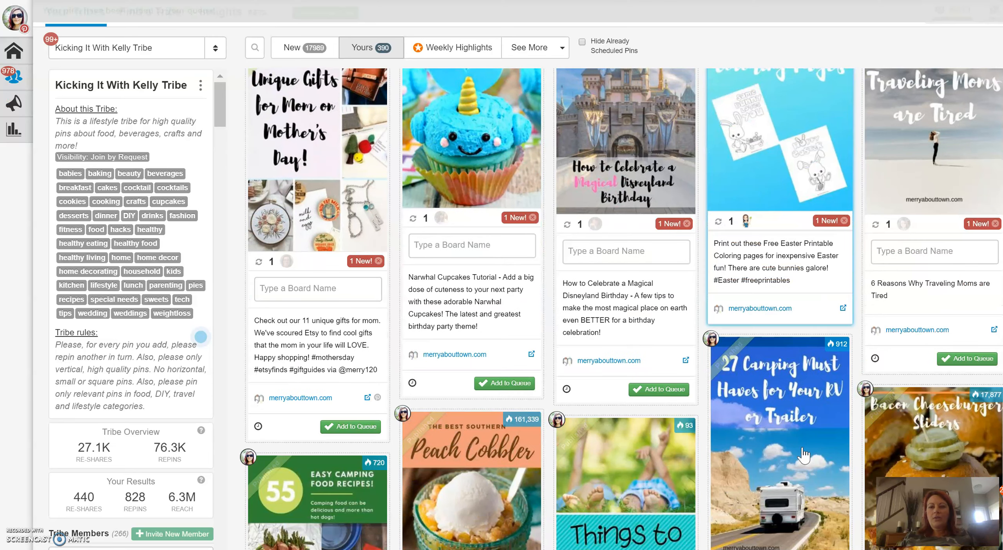
# - Open the publisher's Scheduled Pins and look over the queued pins and the schedule
pyautogui.moveTo(6, 33)
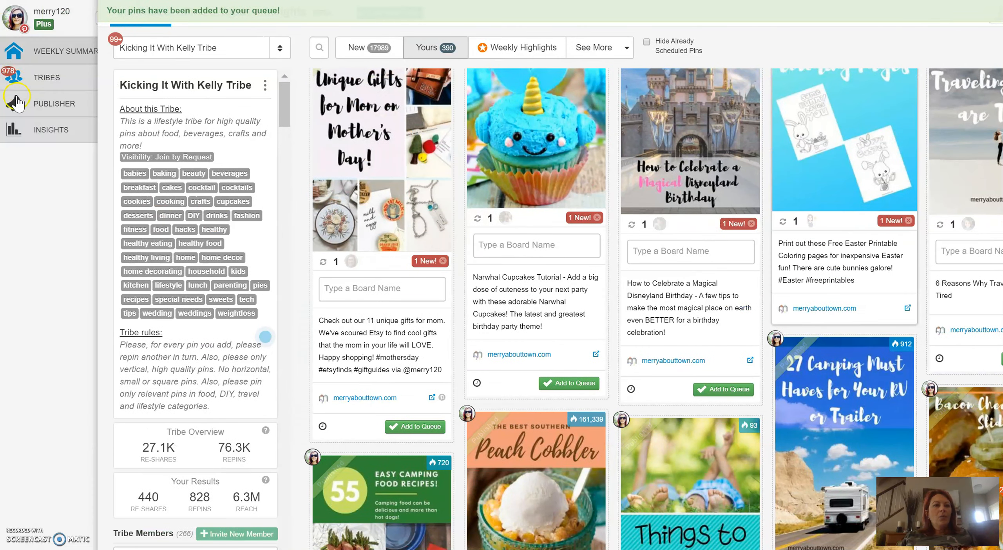
pyautogui.click(68, 104)
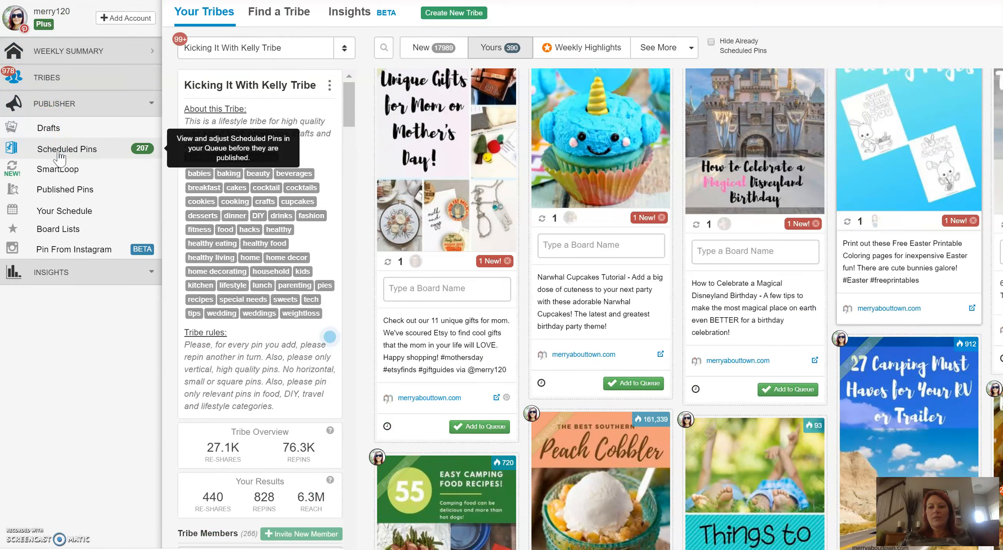
pyautogui.click(59, 158)
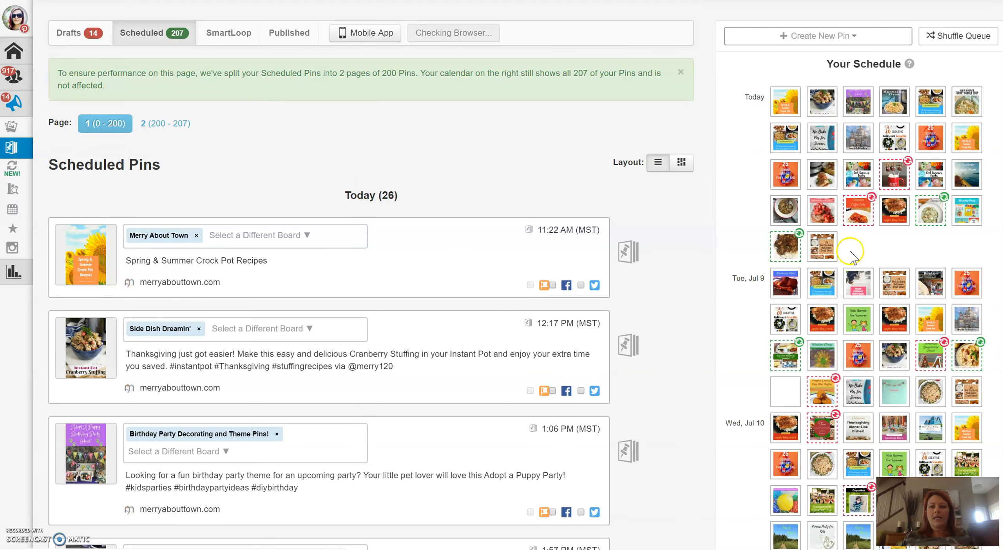
pyautogui.scroll(-8, 828, 195)
pyautogui.scroll(-20, 828, 195)
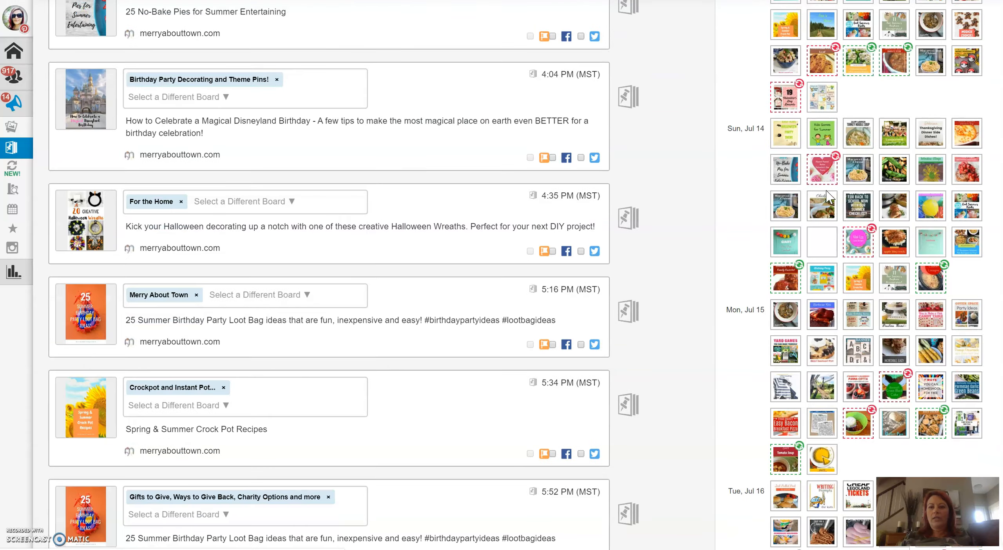
pyautogui.scroll(20, 870, 210)
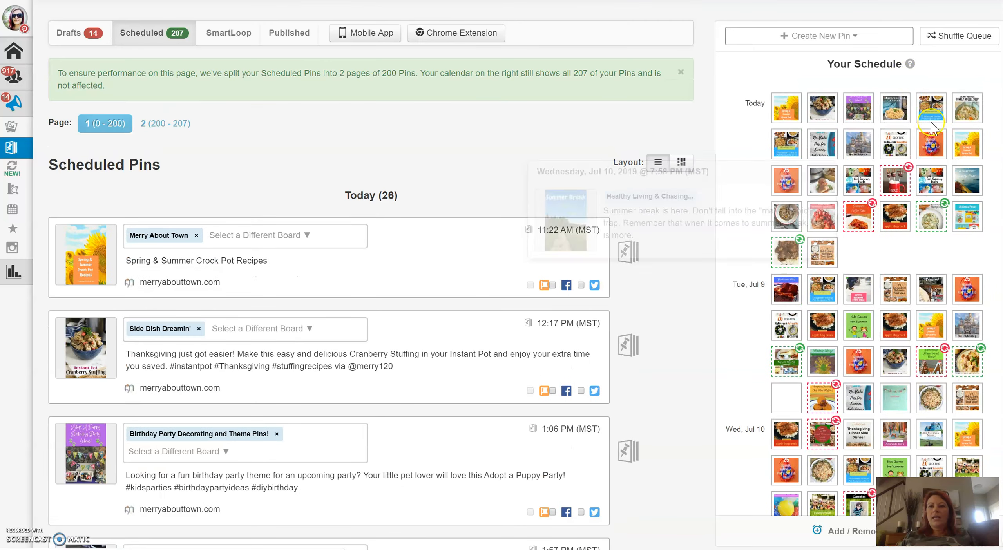
# - Shuffle the queue of scheduled pins and review the schedule around Wednesday, July 17
pyautogui.click(955, 35)
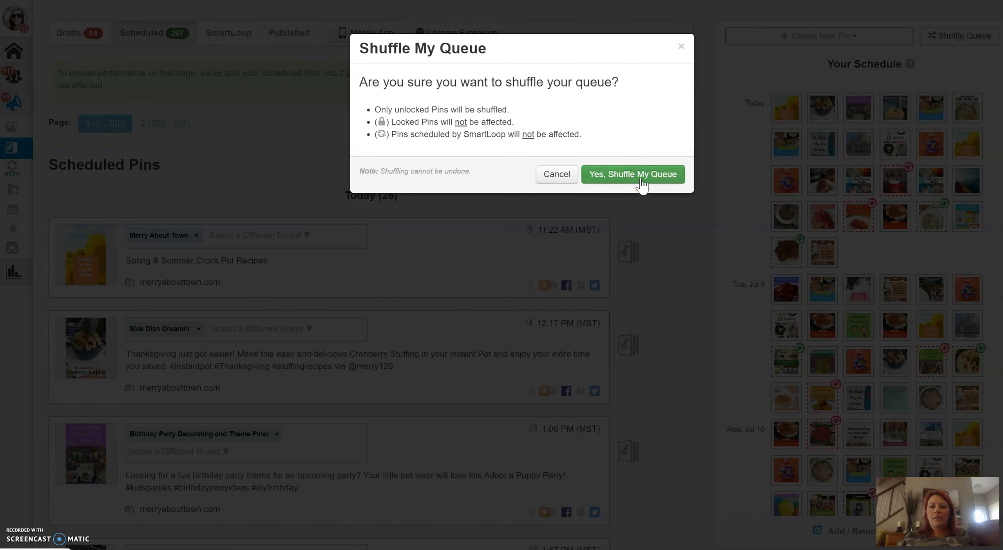
pyautogui.click(642, 175)
pyautogui.scroll(-20, 834, 318)
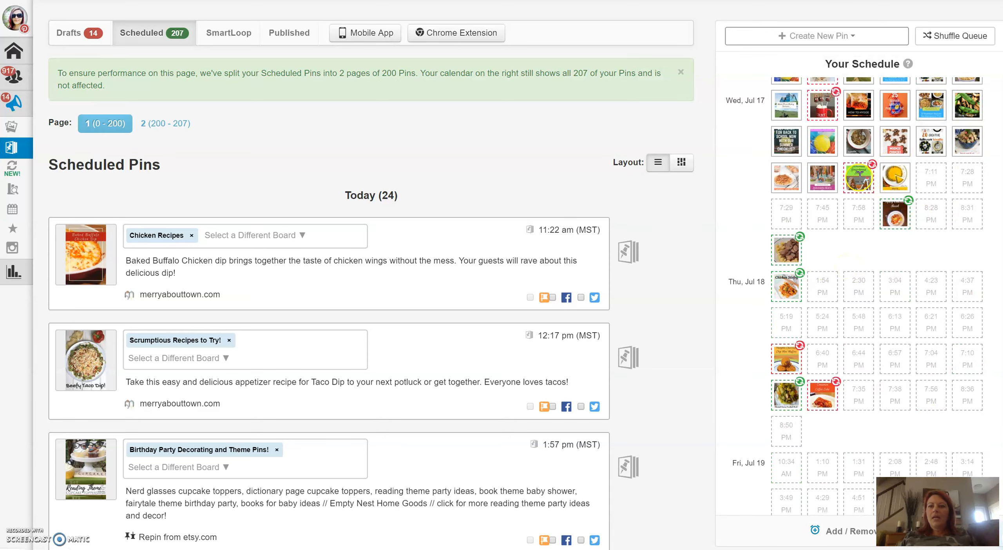
pyautogui.moveTo(860, 181)
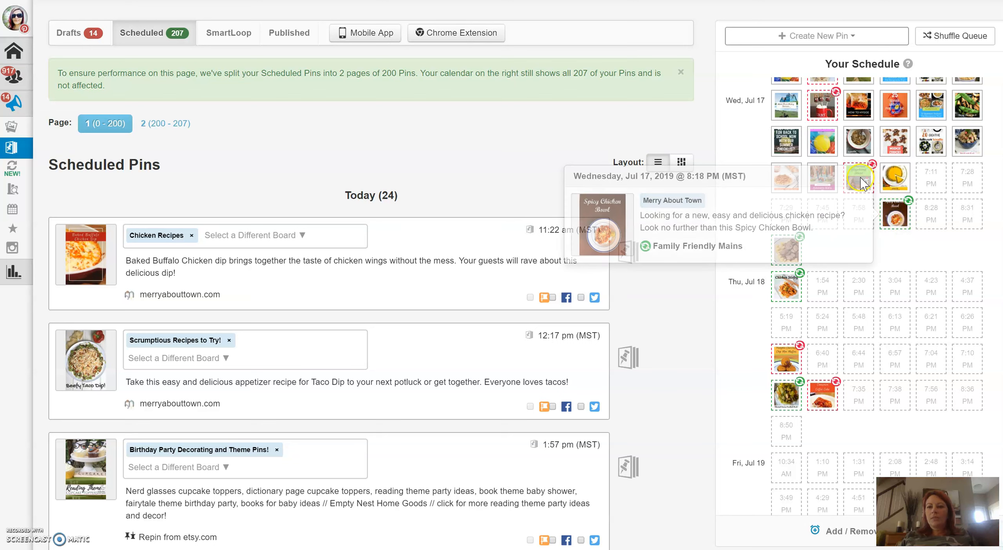
pyautogui.moveTo(895, 220)
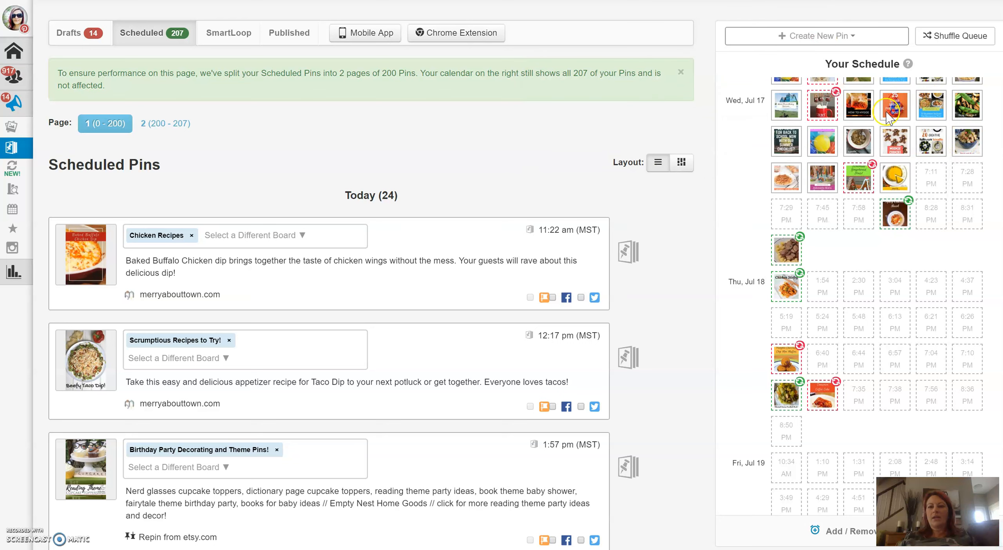
pyautogui.moveTo(887, 111)
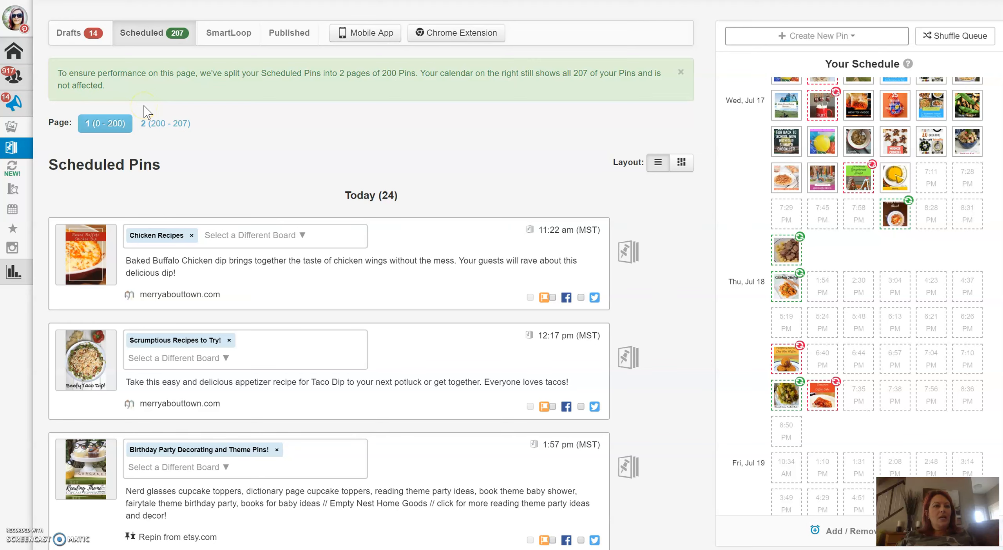
pyautogui.click(53, 95)
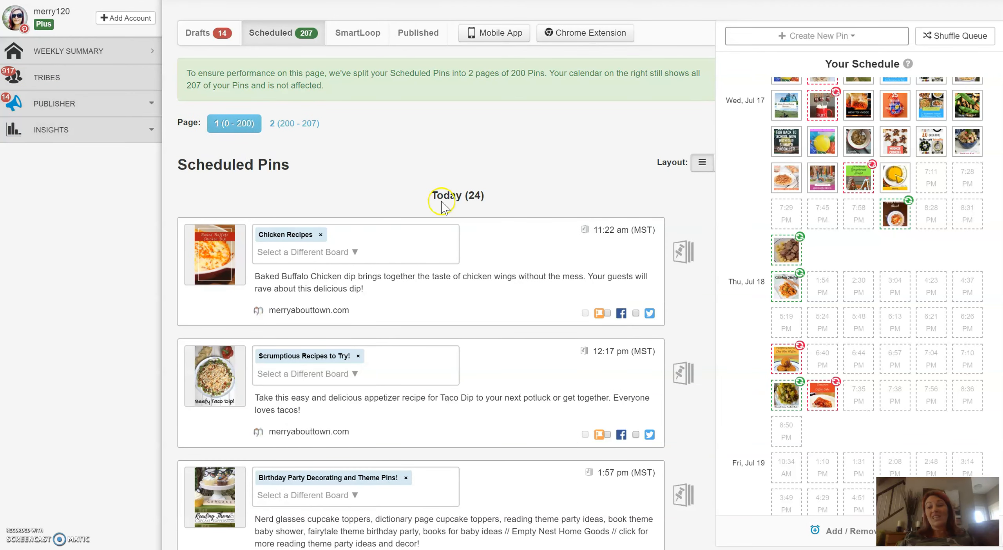